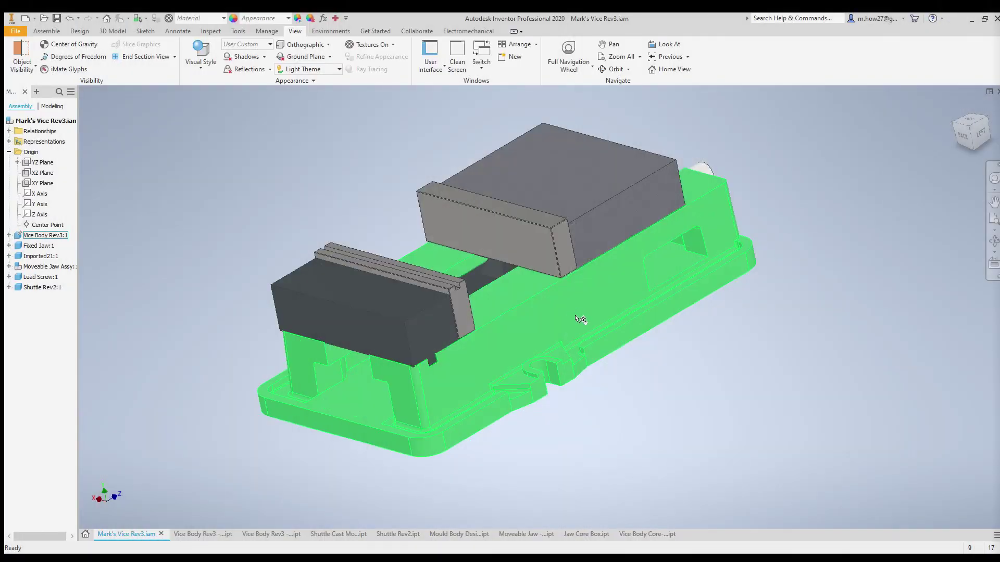
Orbit the vice assembly and slide the moveable jaw and shuttle to the right along the body.
mouse_move(578, 316)
mouse_down()
mouse_move(716, 329)
mouse_move(656, 320)
mouse_move(612, 337)
mouse_up()
key(Escape)
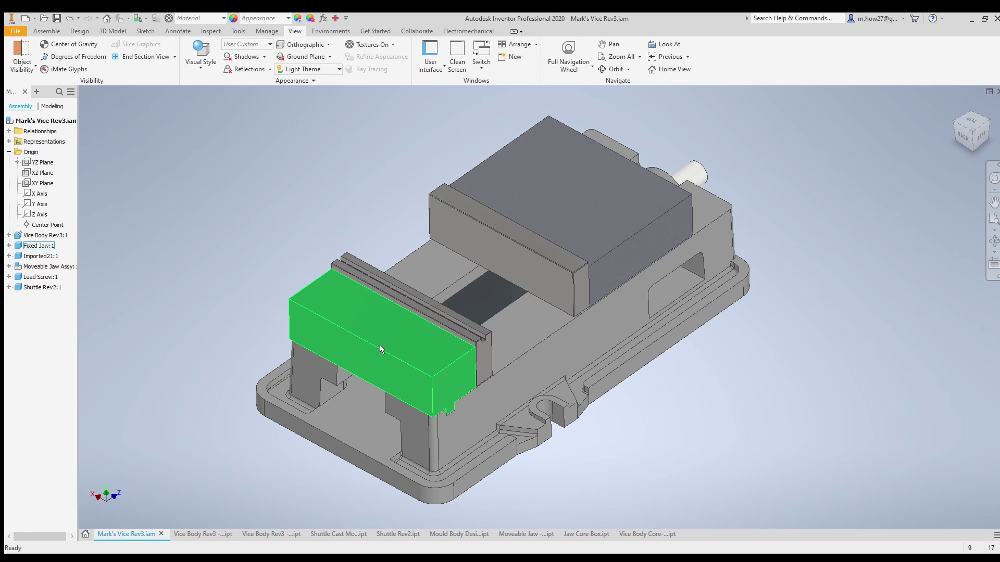
drag(705, 218, 649, 219)
drag(523, 192, 762, 341)
drag(718, 246, 767, 227)
drag(734, 315, 784, 252)
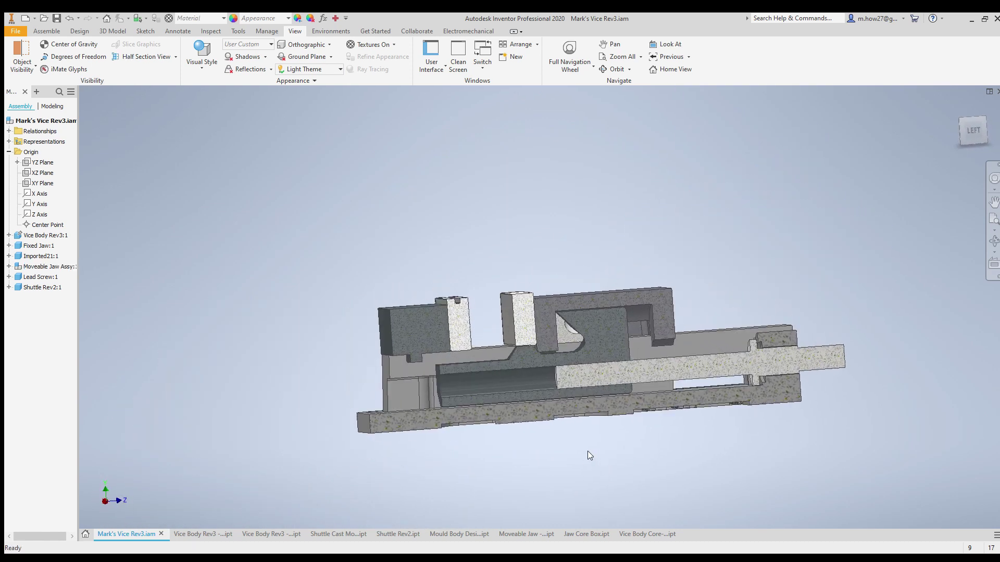
scroll(592, 451, up, 3)
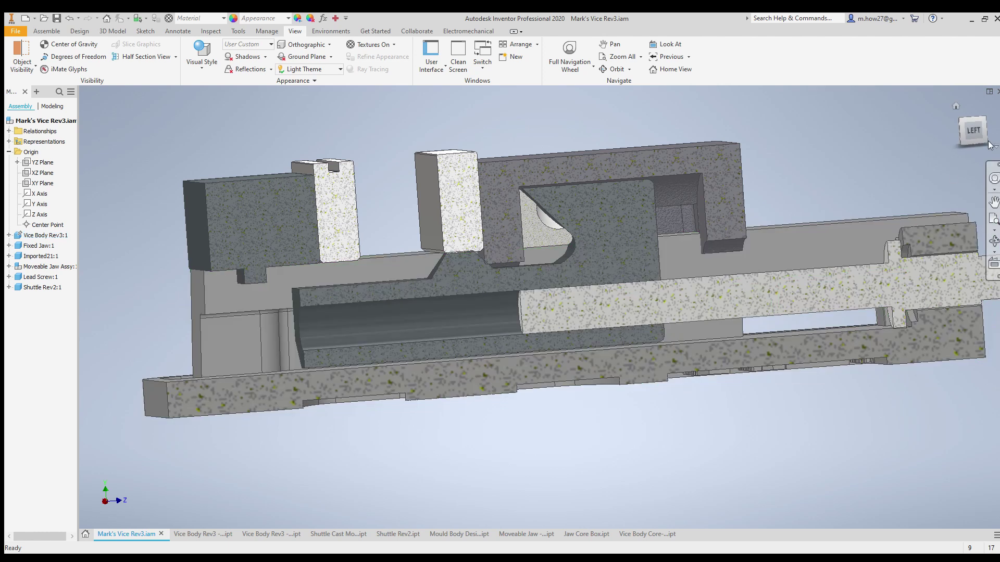
View the vice from the left side, then nudge the shuttle slightly left and select it.
click(970, 134)
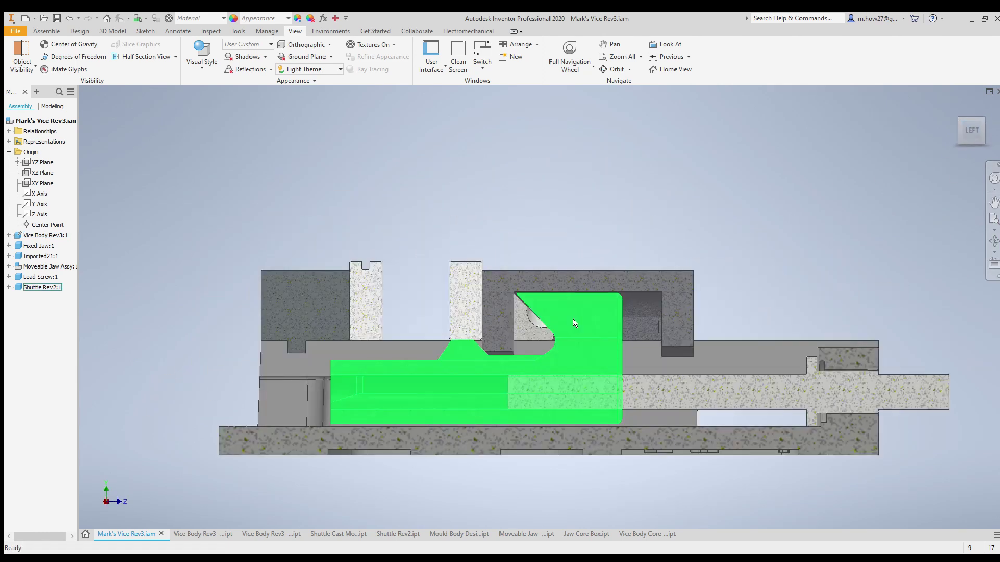
drag(531, 315, 521, 310)
click(523, 310)
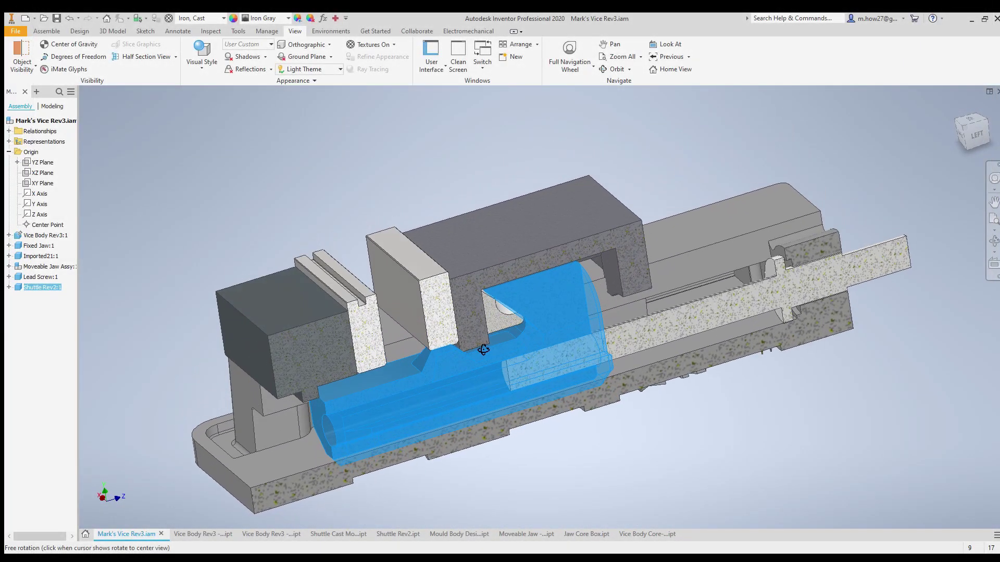
Switch to the Vice Body Rev3 part, orbit it and pick out the Thicken5 feature.
click(186, 532)
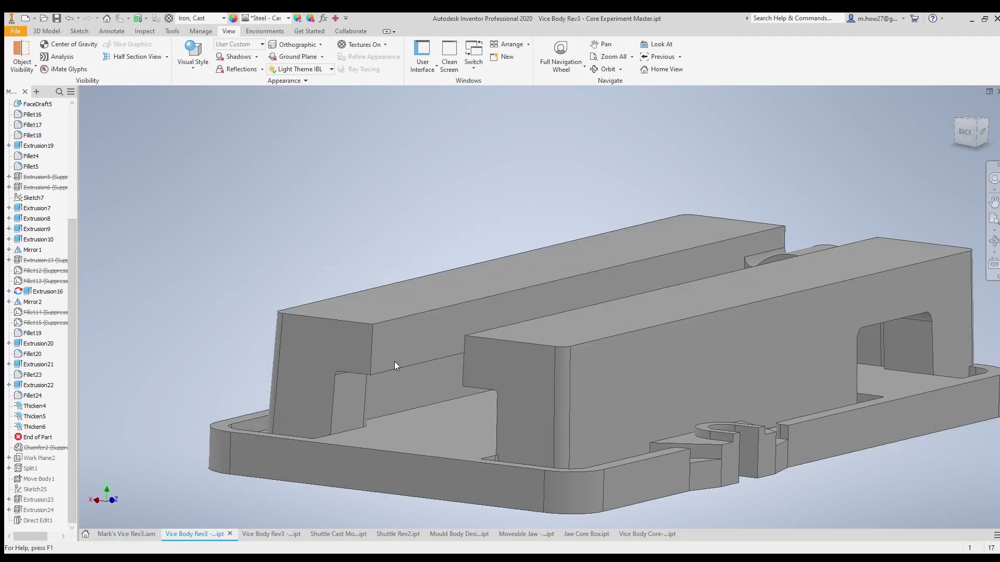
drag(441, 346, 516, 367)
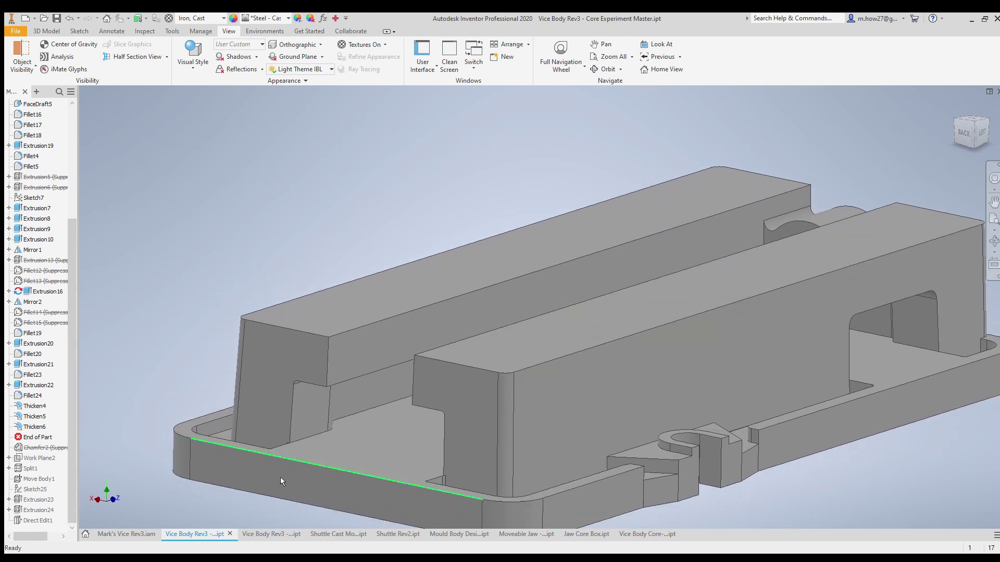
click(26, 417)
scroll(475, 354, down, 2)
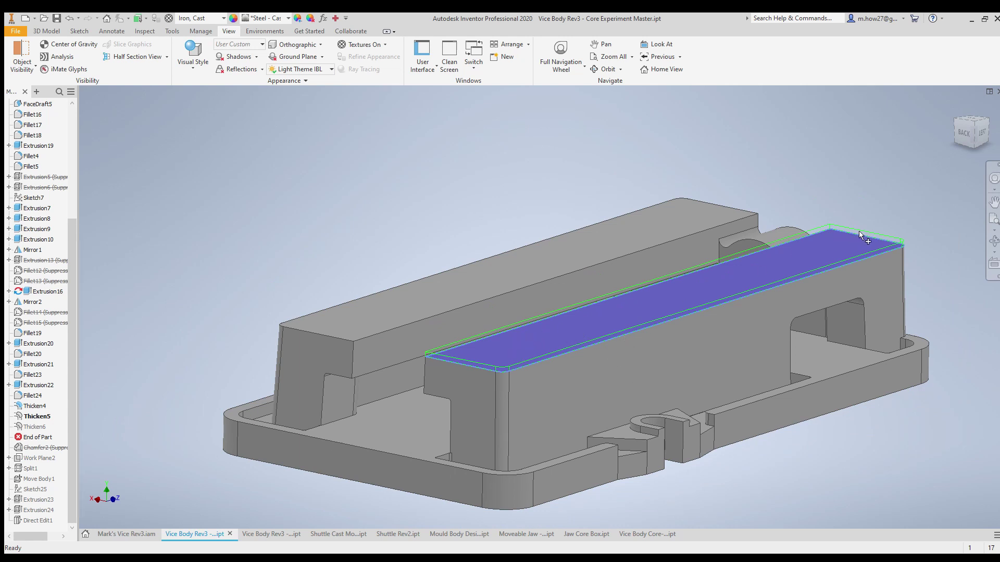
View the Vice Body Rev3 part from the back, then return to isometric and orbit to a back-facing view.
click(964, 133)
scroll(403, 294, up, 4)
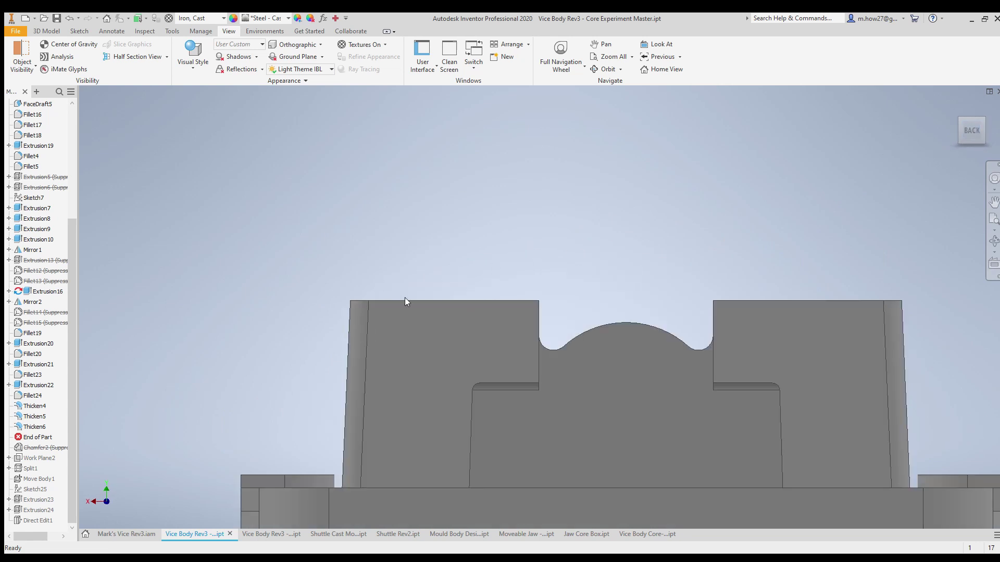
drag(412, 301, 498, 208)
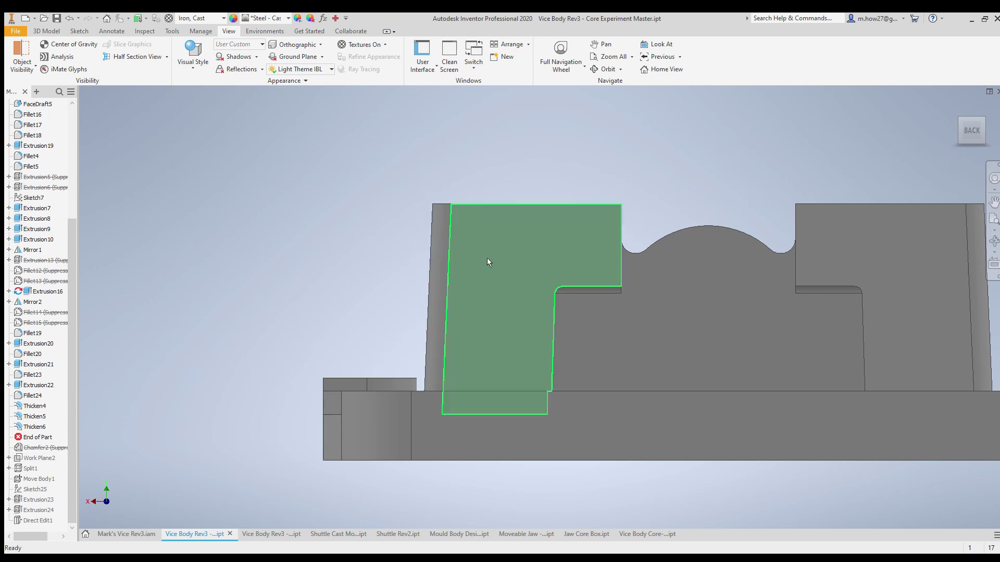
key(F6)
key(F4)
mouse_move(755, 407)
mouse_down()
mouse_move(810, 407)
mouse_move(761, 413)
mouse_up()
Switch to Shuttle Cast Model.ipt and orbit and zoom around its two split halves.
click(339, 534)
key(F4)
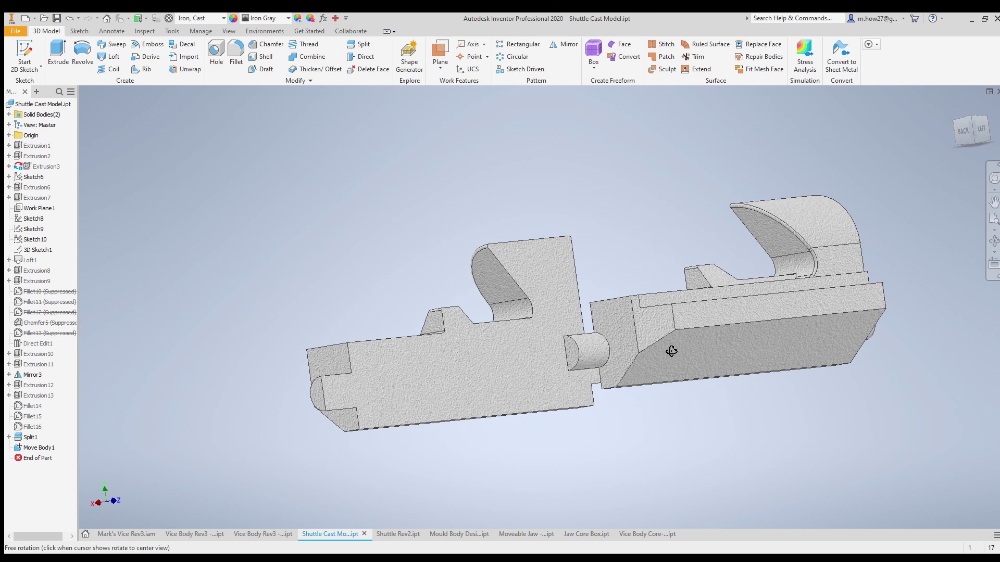
drag(669, 350, 565, 360)
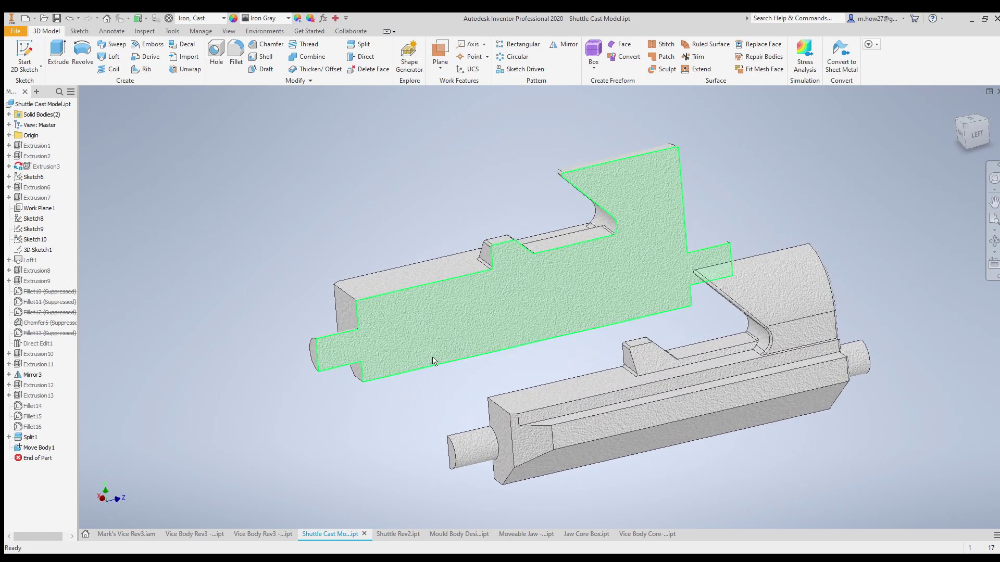
scroll(307, 354, up, 3)
drag(348, 346, 352, 366)
scroll(563, 358, down, 5)
scroll(862, 225, up, 3)
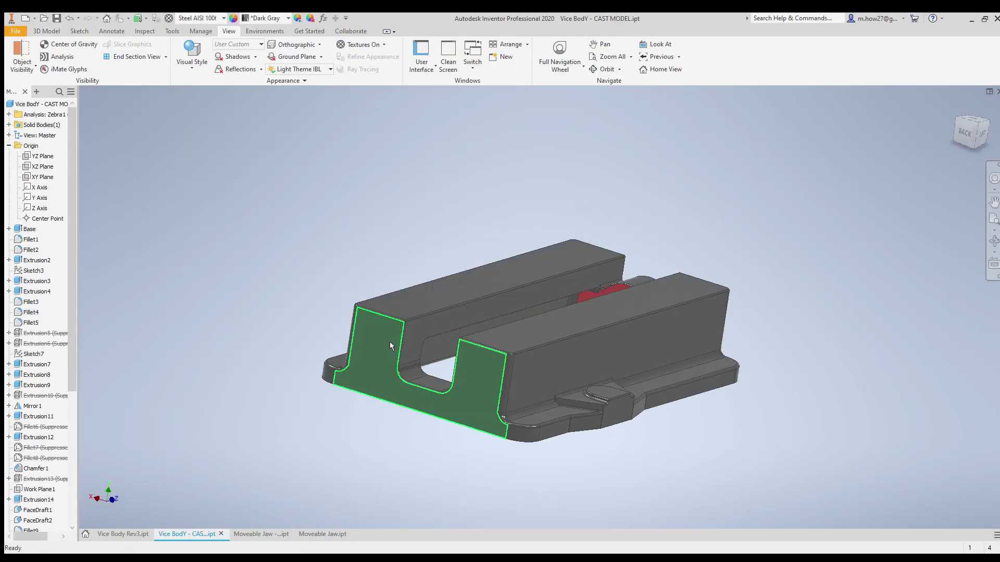
Orbit the cast vice body between top, end and underside views to inspect the red pocket.
drag(390, 342, 445, 432)
key(F4)
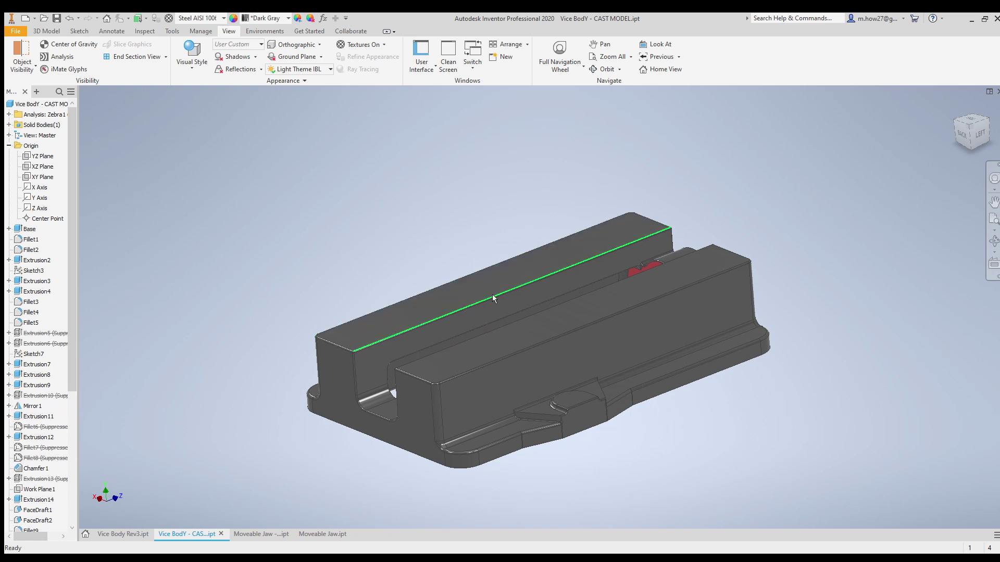
key(F4)
drag(394, 363, 495, 325)
key(F4)
drag(573, 448, 722, 386)
scroll(698, 378, up, 4)
key(F4)
scroll(318, 411, down, 4)
scroll(288, 419, up, 3)
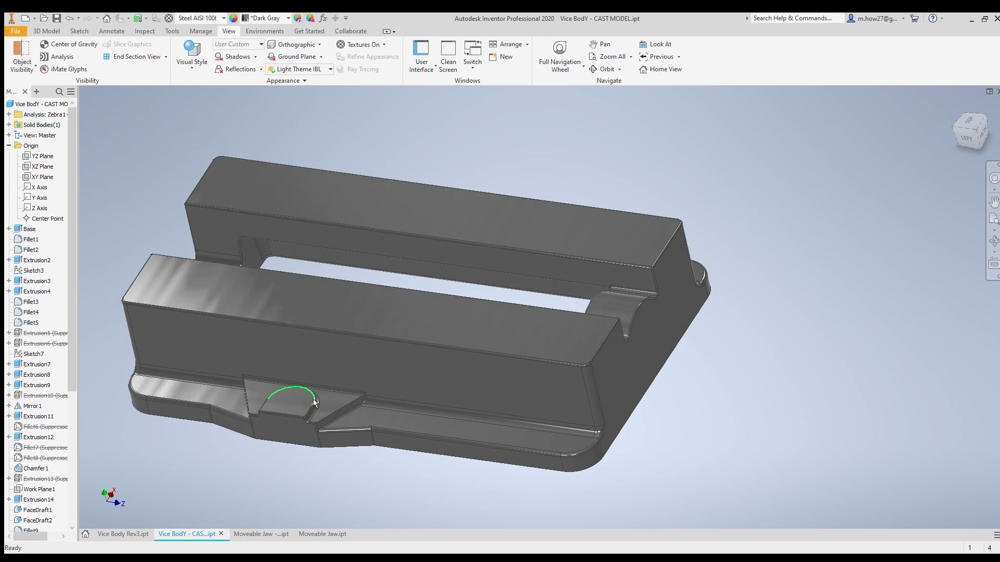
key(F4)
drag(314, 401, 461, 372)
key(F4)
drag(563, 371, 526, 298)
drag(482, 344, 517, 411)
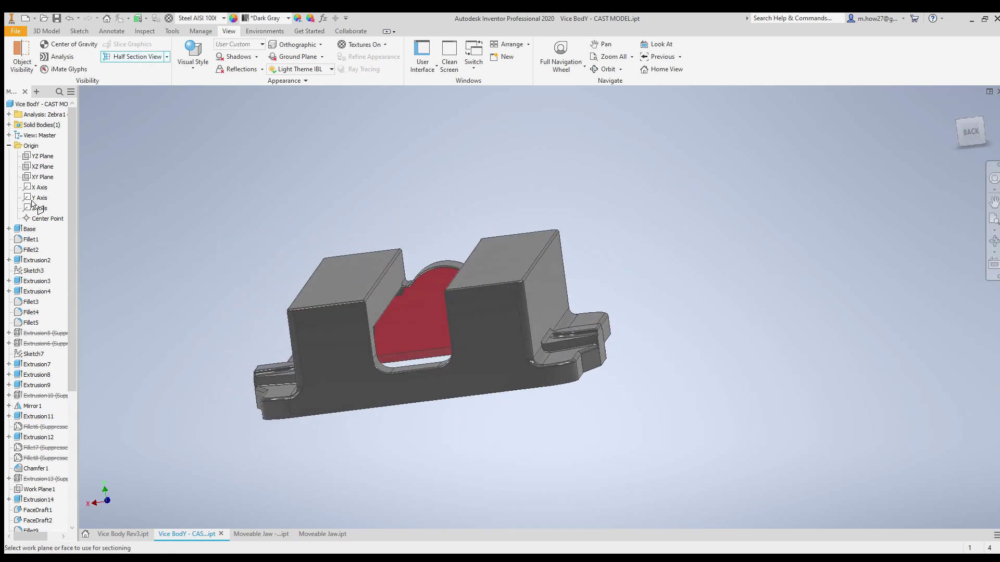
Half-section the cast body on the XY plane, check the cut depth, then return to Vice Body Rev3.
click(42, 177)
scroll(364, 336, up, 6)
scroll(364, 336, down, 2)
drag(364, 336, 388, 313)
scroll(379, 336, down, 4)
drag(417, 345, 373, 374)
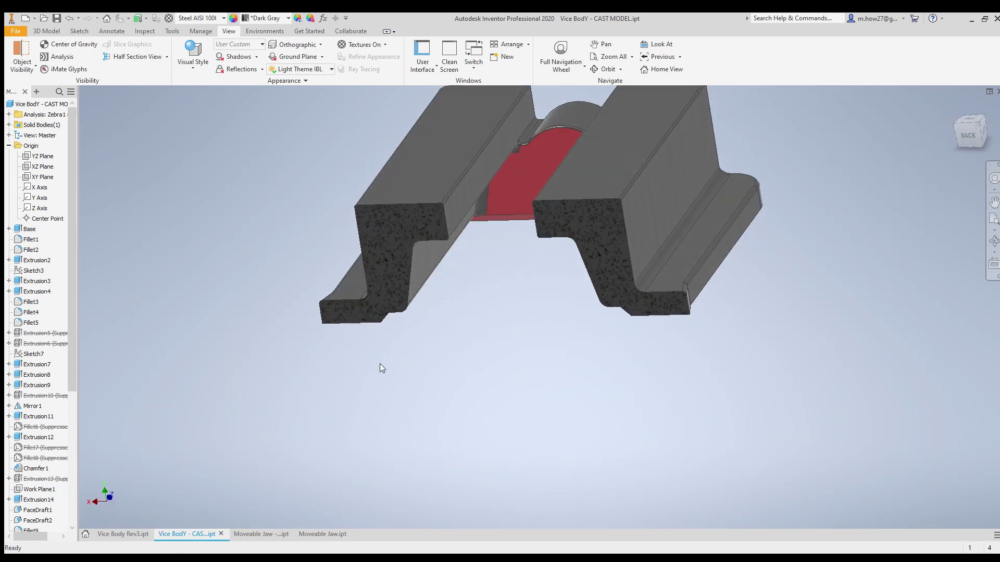
click(111, 535)
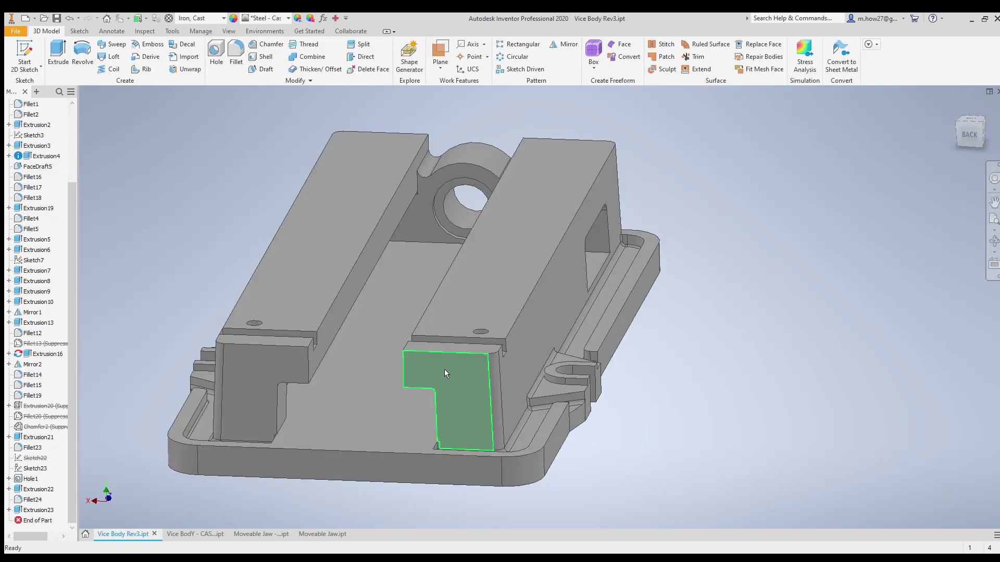
mouse_move(444, 373)
mouse_down()
mouse_move(541, 362)
mouse_move(500, 361)
mouse_move(460, 380)
mouse_up()
key(F4)
mouse_move(779, 281)
mouse_down()
mouse_move(687, 283)
mouse_move(805, 293)
mouse_move(770, 290)
mouse_move(786, 290)
mouse_up()
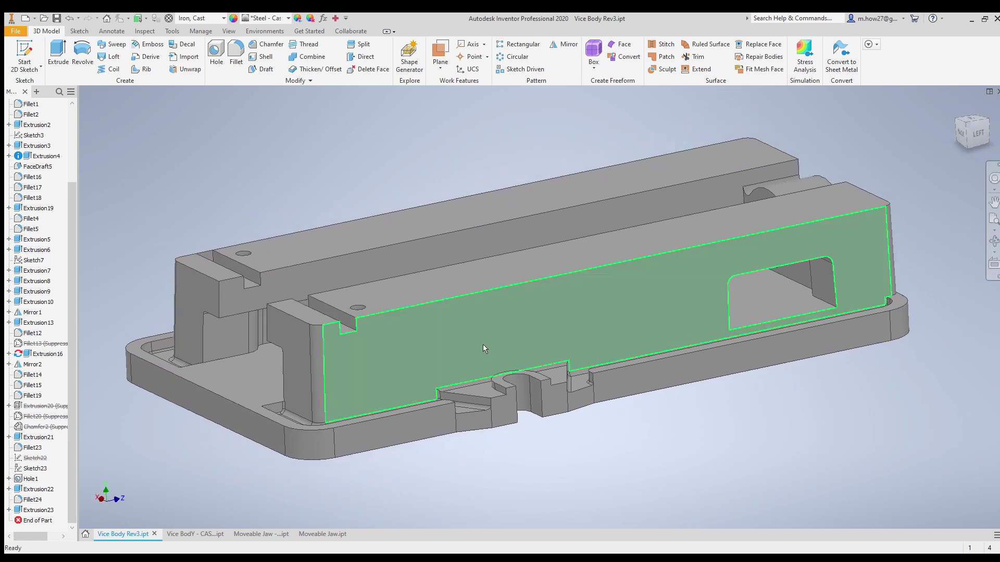
key(F4)
drag(487, 339, 493, 302)
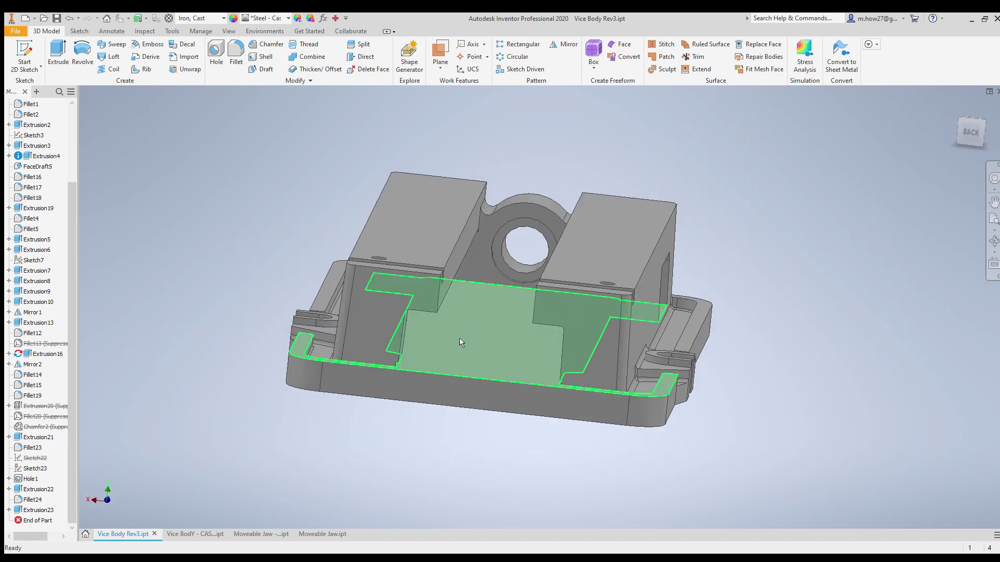
drag(458, 341, 470, 305)
scroll(470, 306, up, 4)
scroll(476, 373, down, 5)
drag(477, 372, 485, 355)
scroll(579, 240, up, 2)
drag(579, 240, 549, 280)
key(F4)
scroll(507, 239, down, 2)
drag(507, 239, 530, 283)
scroll(740, 259, up, 3)
drag(739, 259, 723, 270)
drag(778, 365, 695, 351)
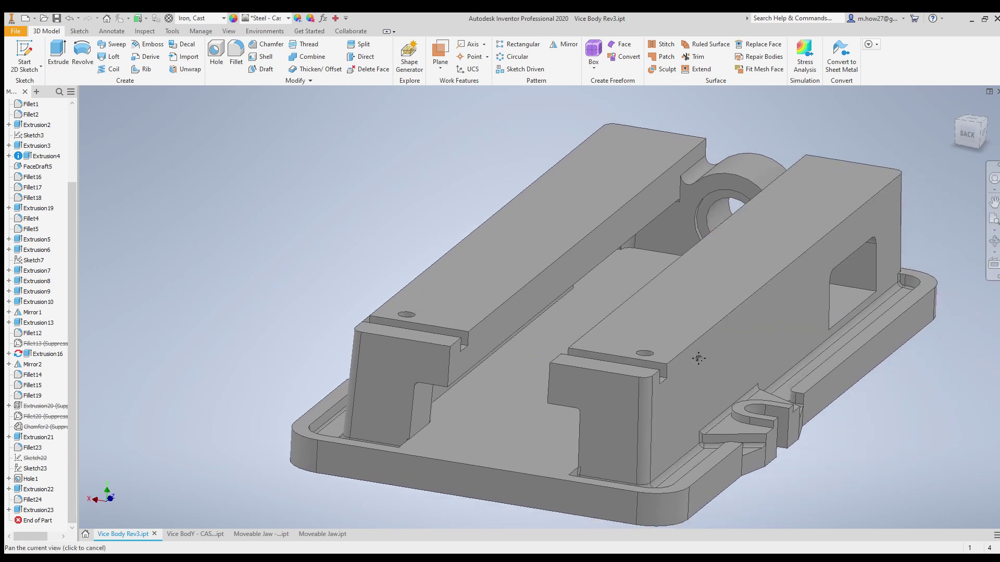
drag(813, 401, 665, 419)
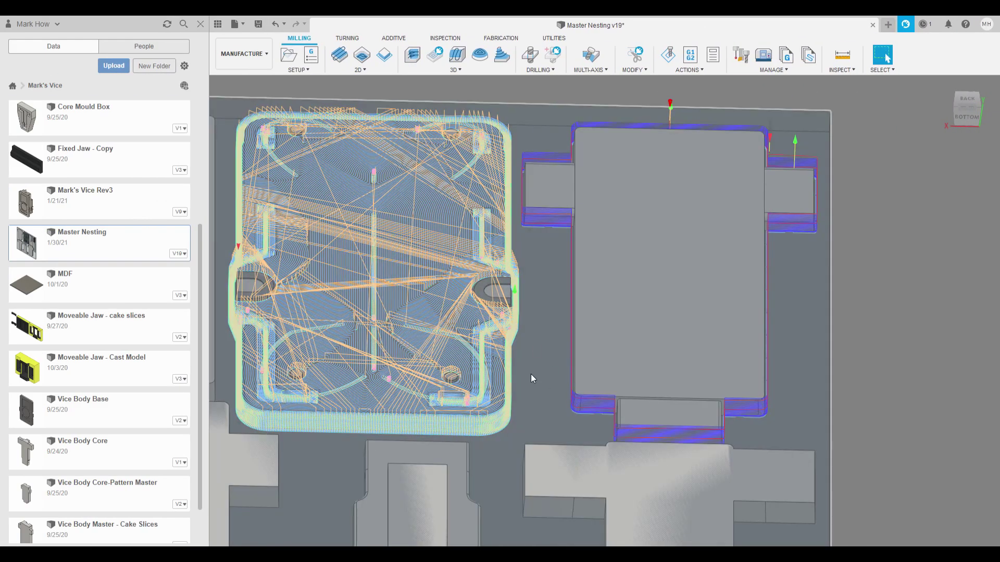
Pan and orbit around the nested MDF board to frame its toolpaths and the green simulated stock.
drag(568, 330, 714, 341)
scroll(714, 341, down, 2)
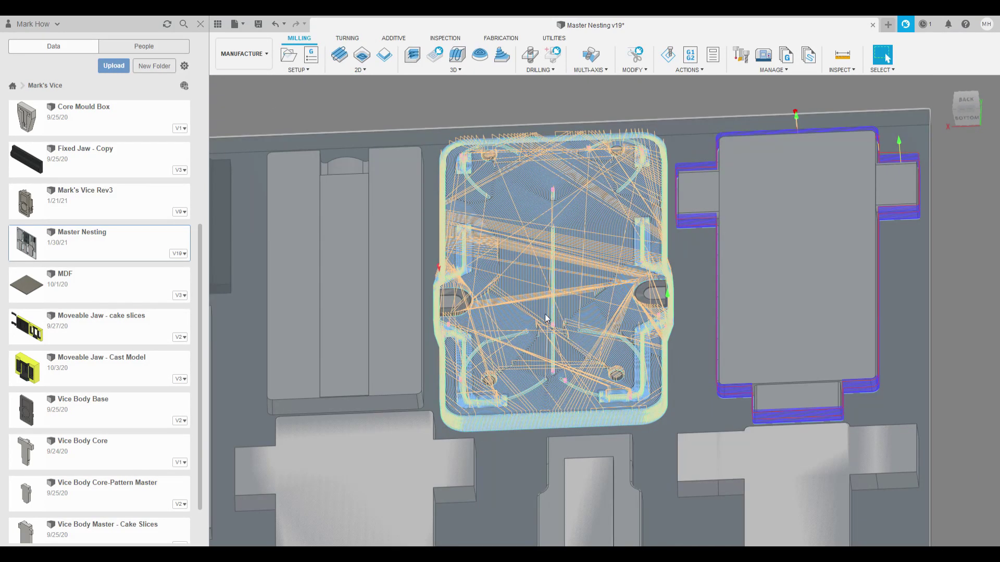
drag(409, 324, 438, 308)
drag(717, 376, 694, 305)
scroll(688, 303, down, 2)
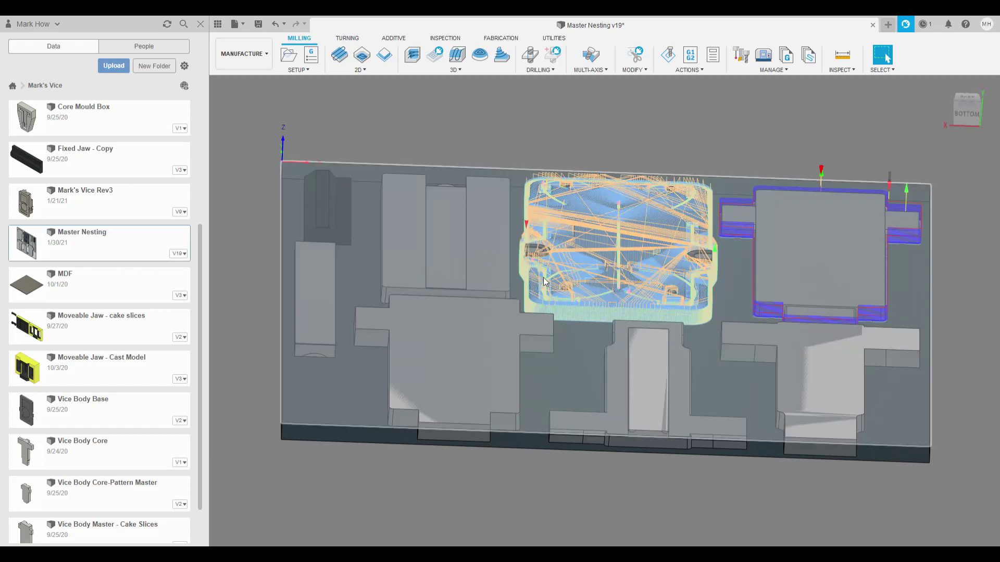
drag(551, 266, 603, 210)
scroll(602, 206, up, 4)
drag(595, 255, 599, 302)
scroll(561, 269, up, 1)
drag(561, 268, 488, 405)
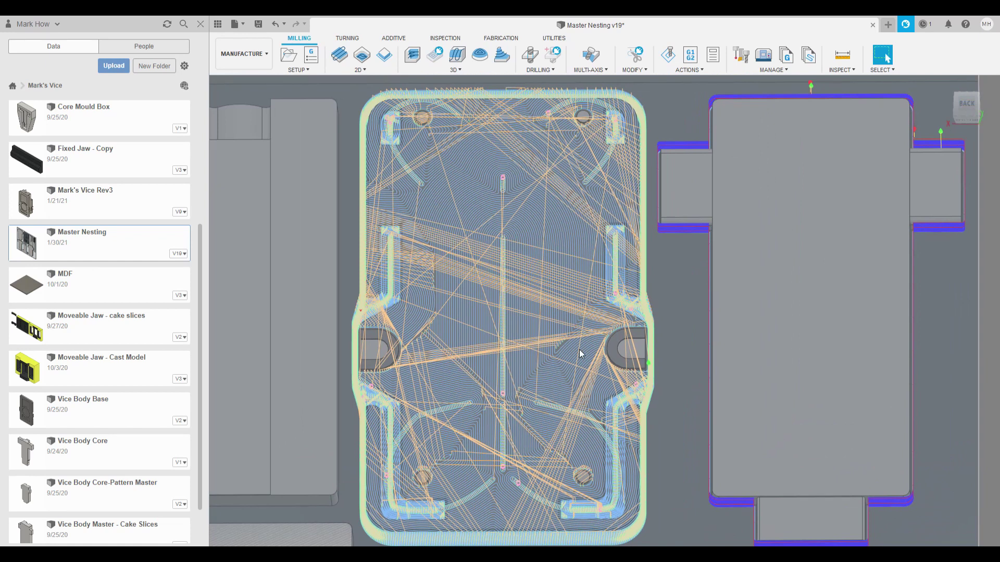
drag(573, 351, 512, 348)
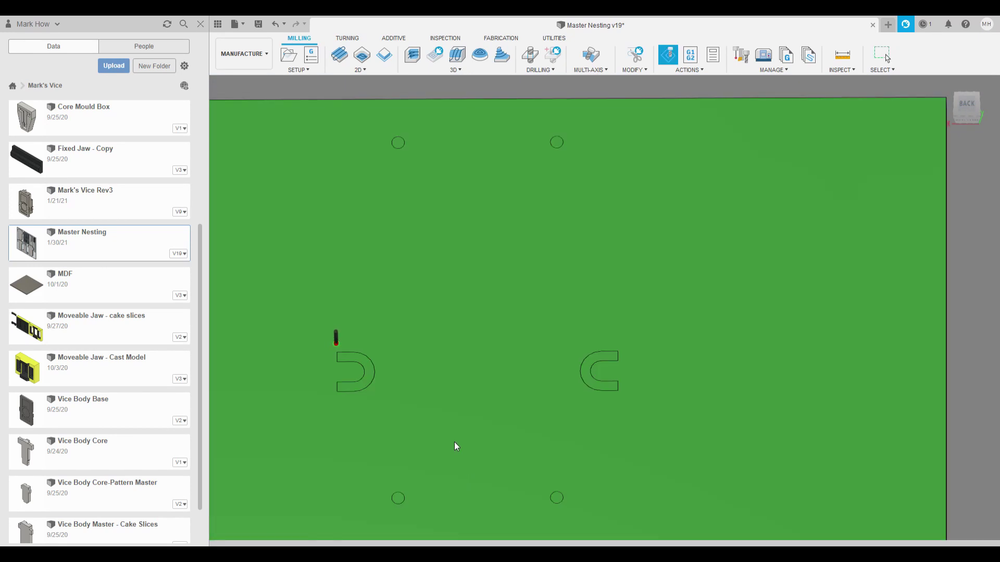
drag(459, 445, 488, 340)
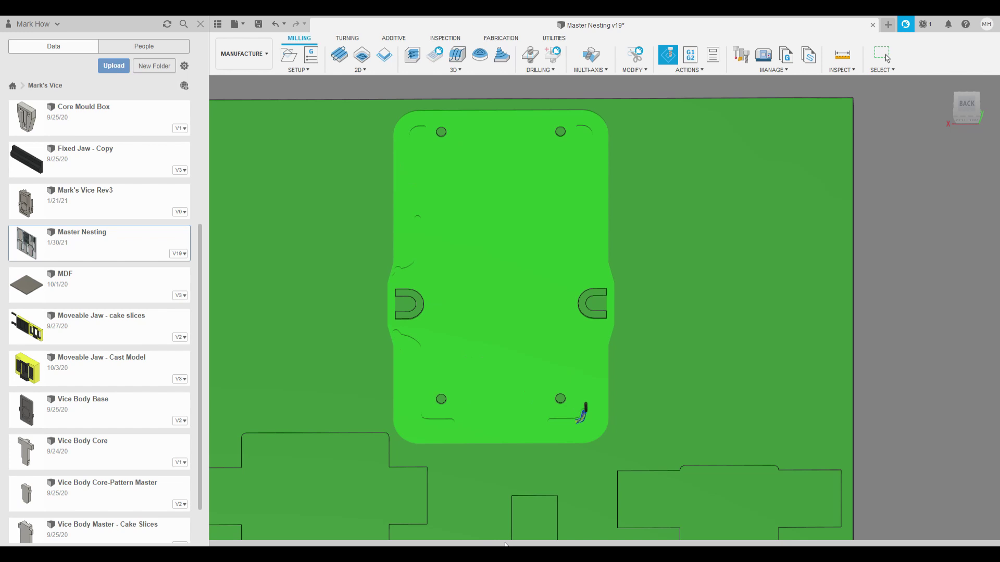
Zoom in and follow the simulated cutter around the pocket outline, then pan back to the whole plate.
scroll(625, 415, up, 2)
scroll(584, 266, up, 5)
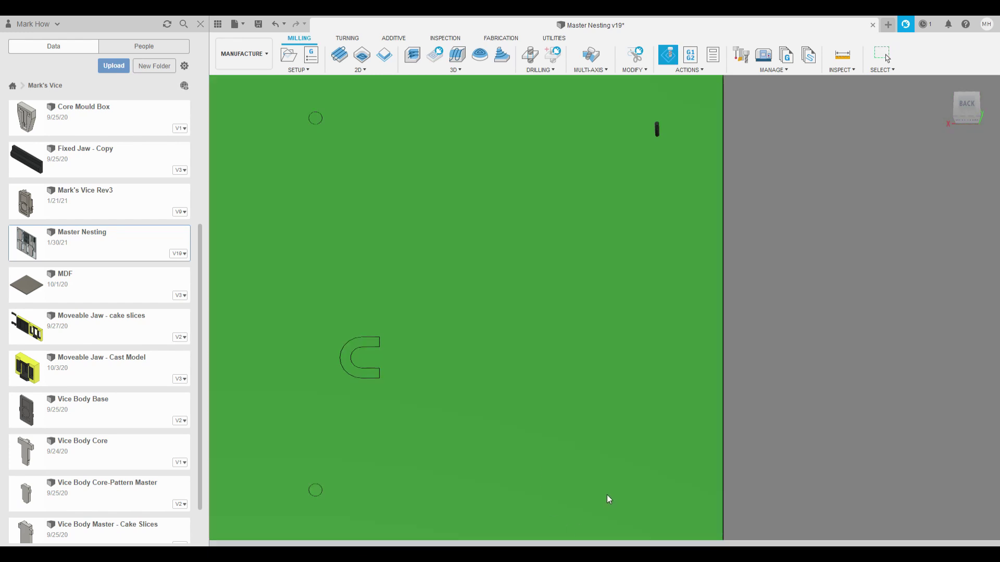
mouse_move(643, 283)
mouse_down()
mouse_move(622, 273)
mouse_move(616, 282)
mouse_up()
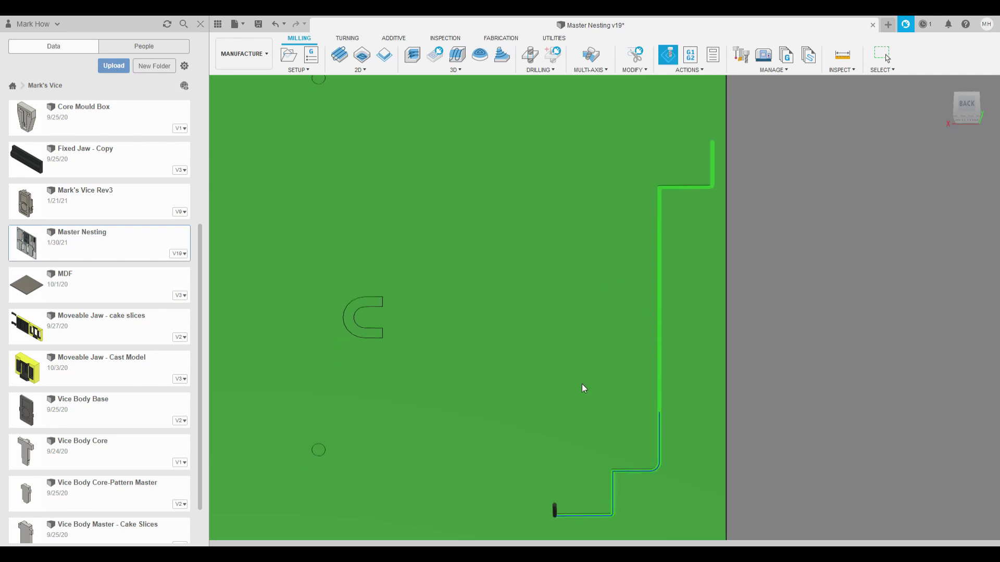
drag(582, 395, 615, 334)
drag(591, 372, 410, 228)
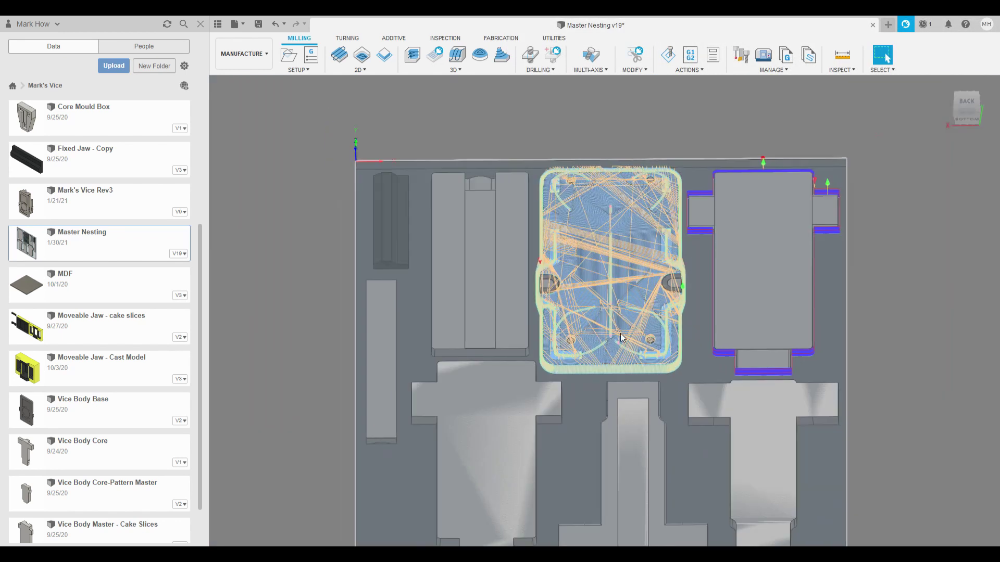
drag(621, 333, 608, 279)
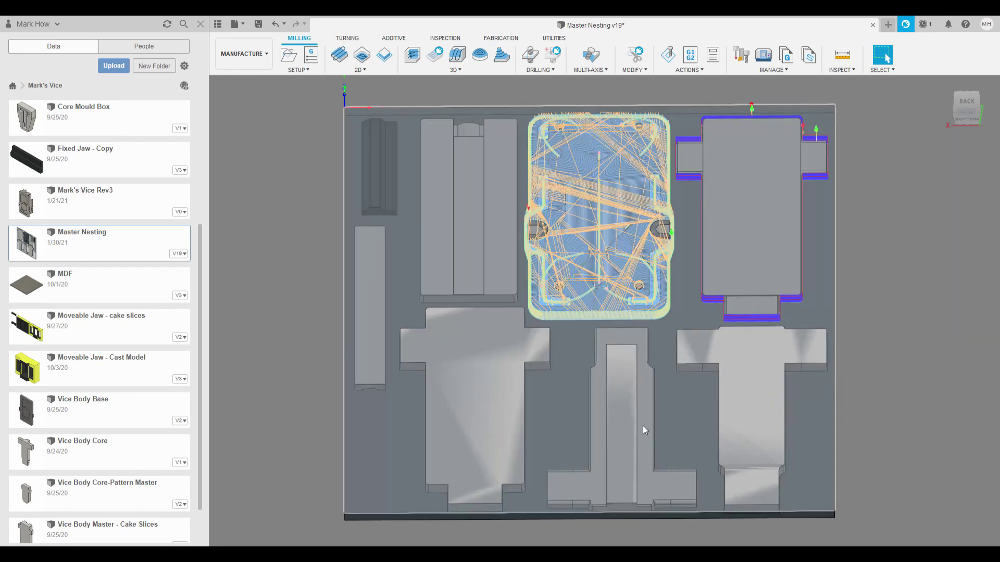